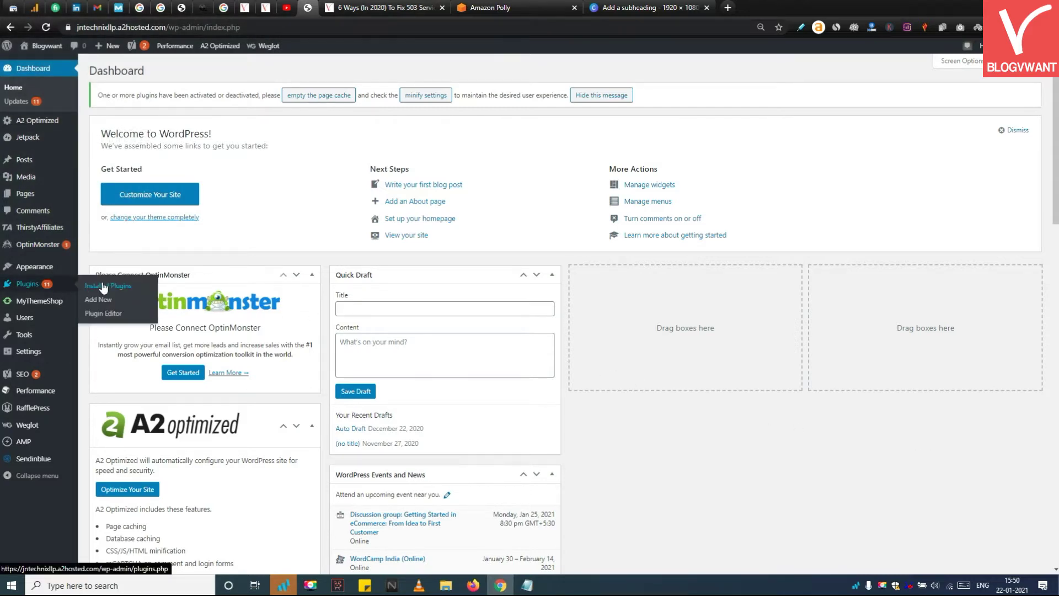
Select every plugin under Installed Plugins and bulk-deactivate them all
click(103, 287)
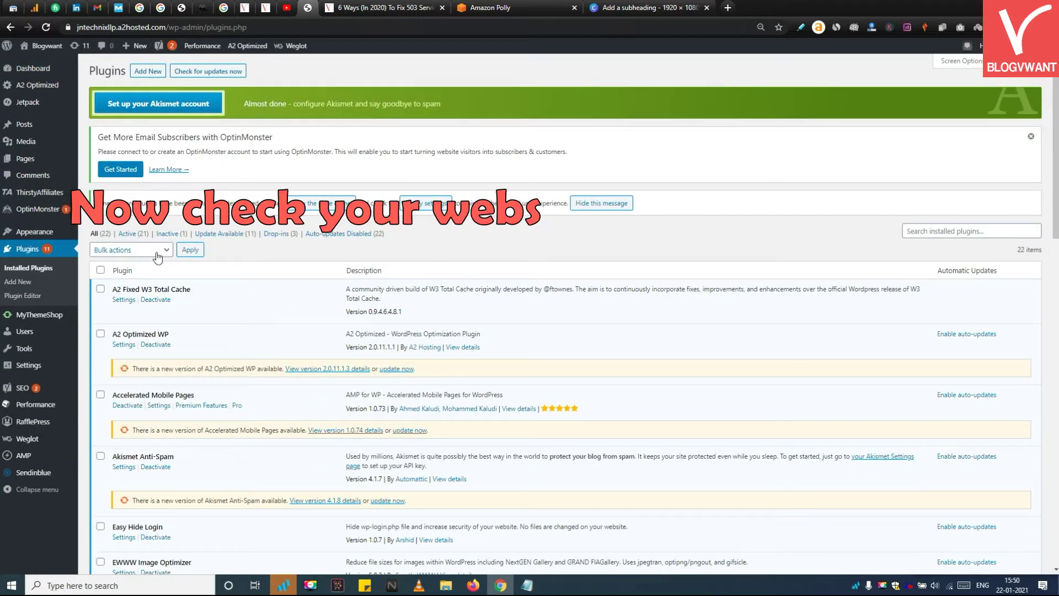
click(154, 250)
click(100, 270)
click(129, 250)
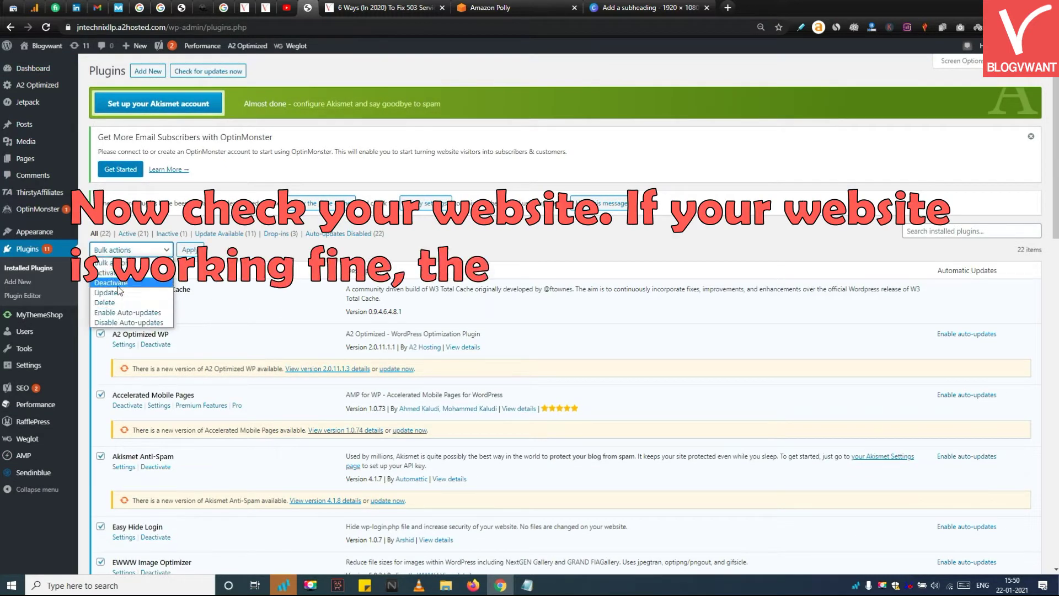
click(112, 281)
click(190, 248)
key(Return)
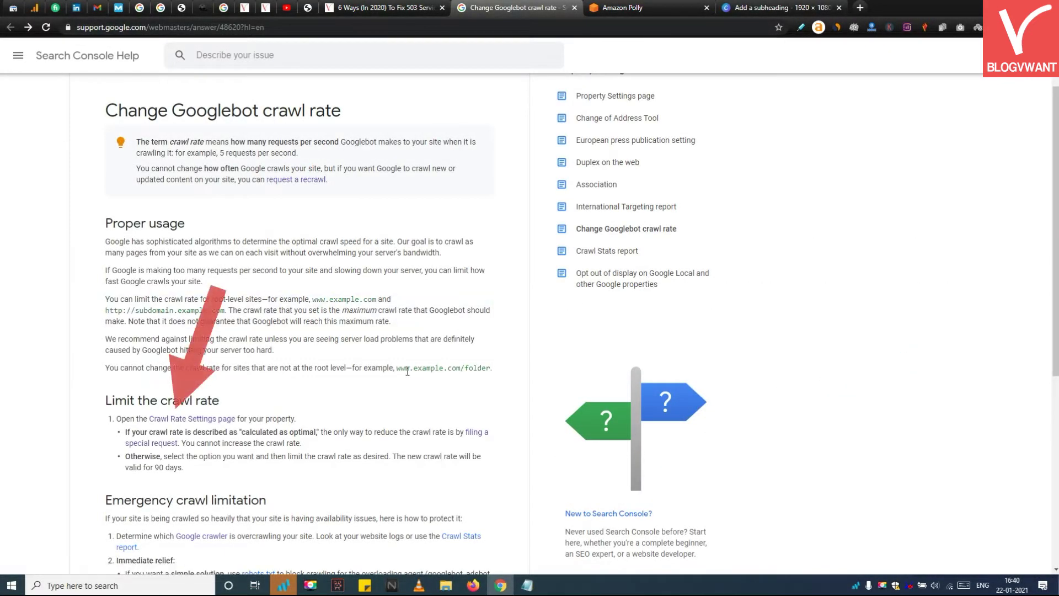
Follow the help article's 'Crawl Rate Settings page' link to the site's crawl settings
click(190, 421)
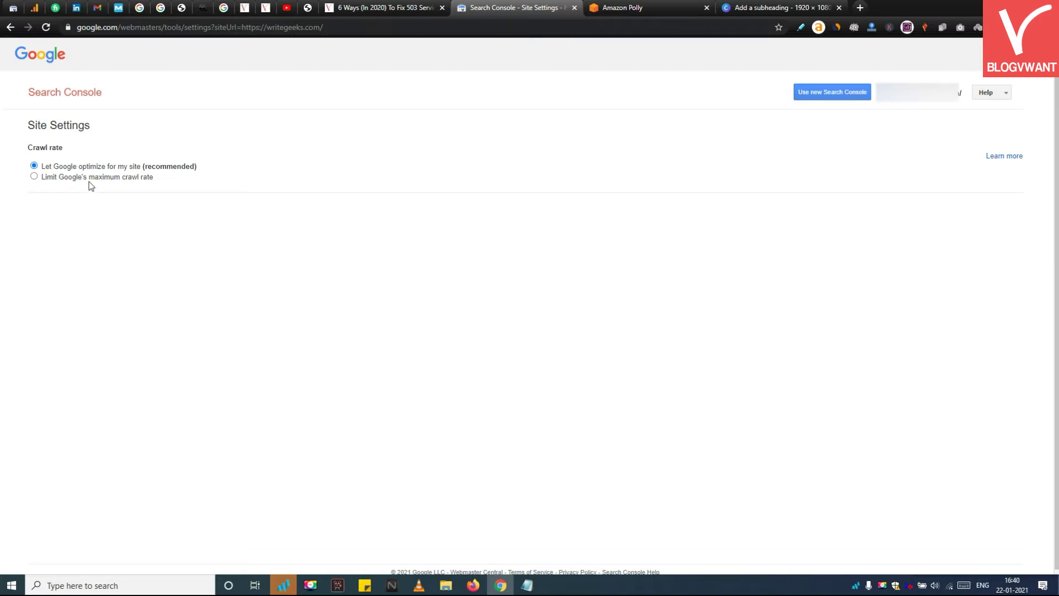
Choose 'Limit Google's maximum crawl rate', keeping the Low rate of 0.002 requests per second
click(34, 180)
click(35, 179)
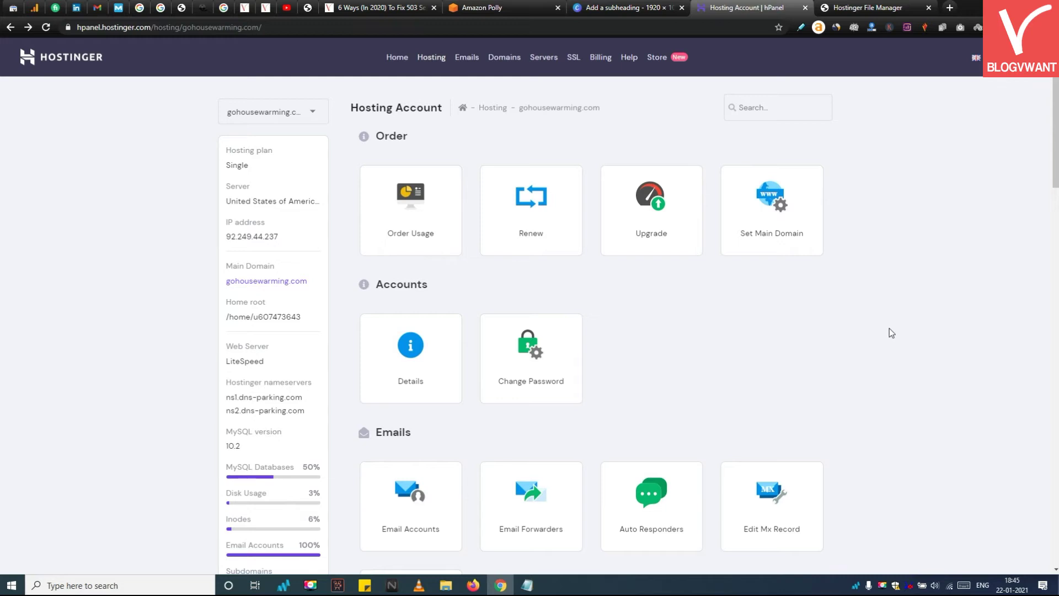
Find Cron Jobs via the 'cron' search and pick the 'Once a month (0 0 1 * *)' preset
click(752, 108)
text(cron)
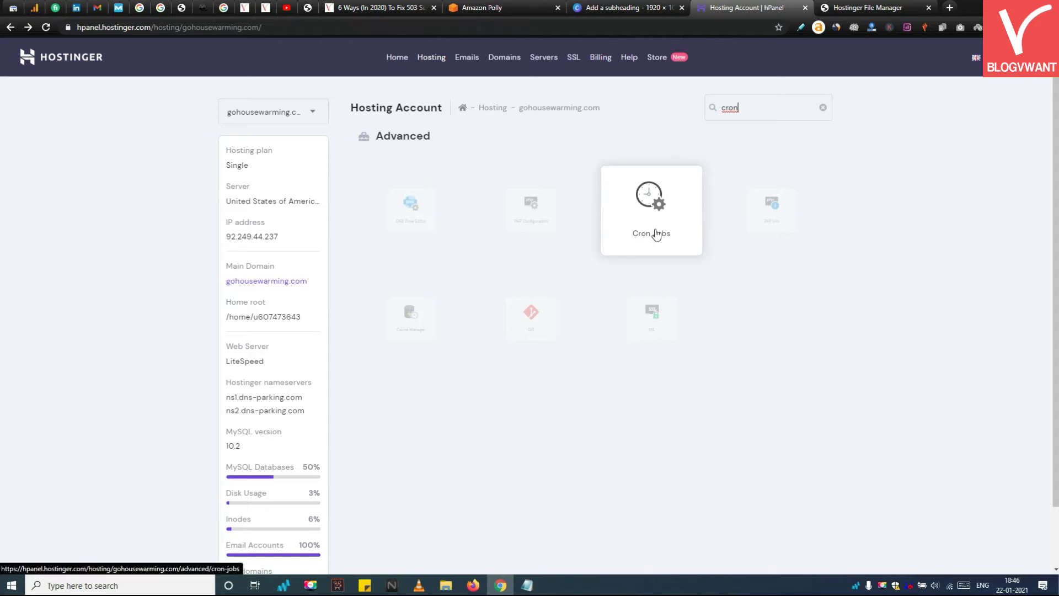
click(655, 236)
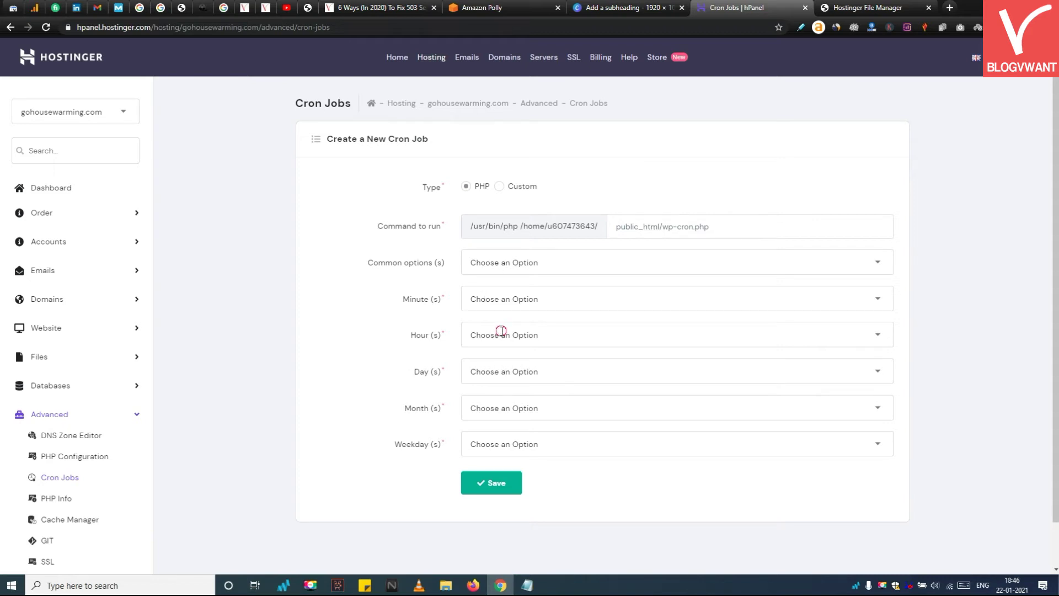
click(580, 263)
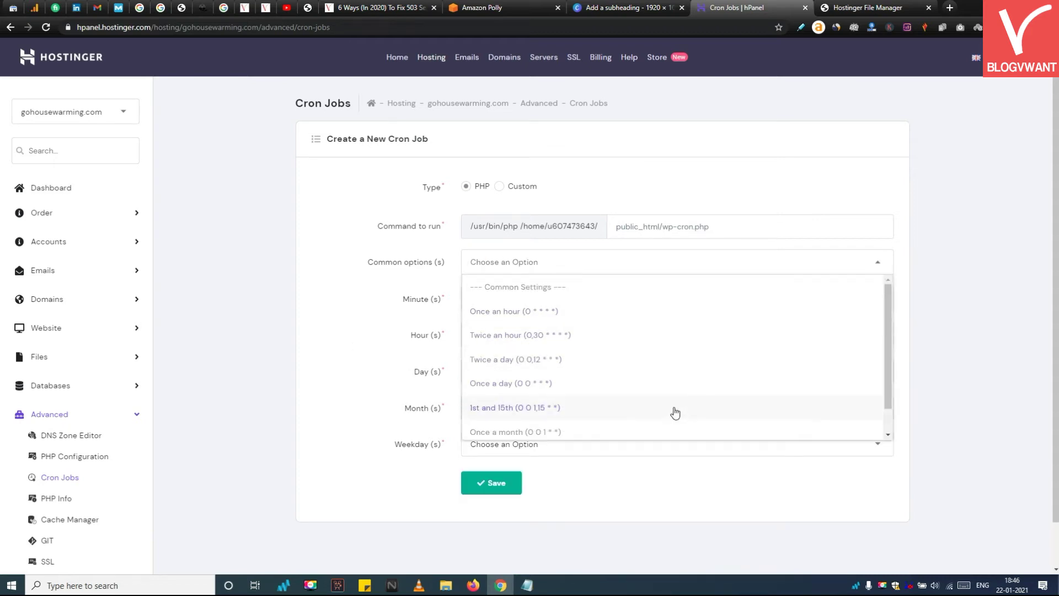
scroll(579, 364, down, 1)
click(522, 401)
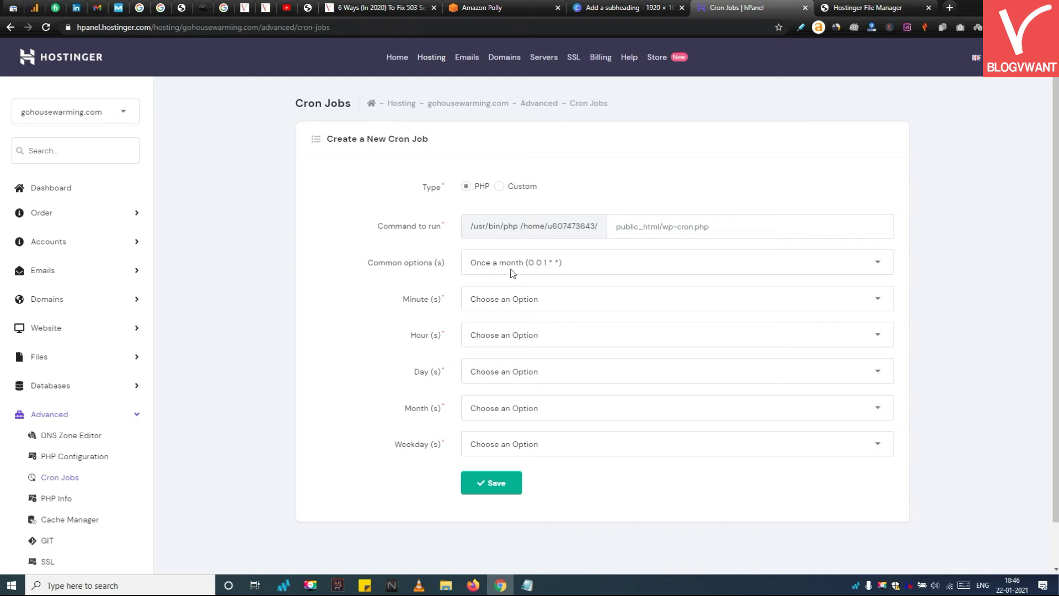
click(476, 262)
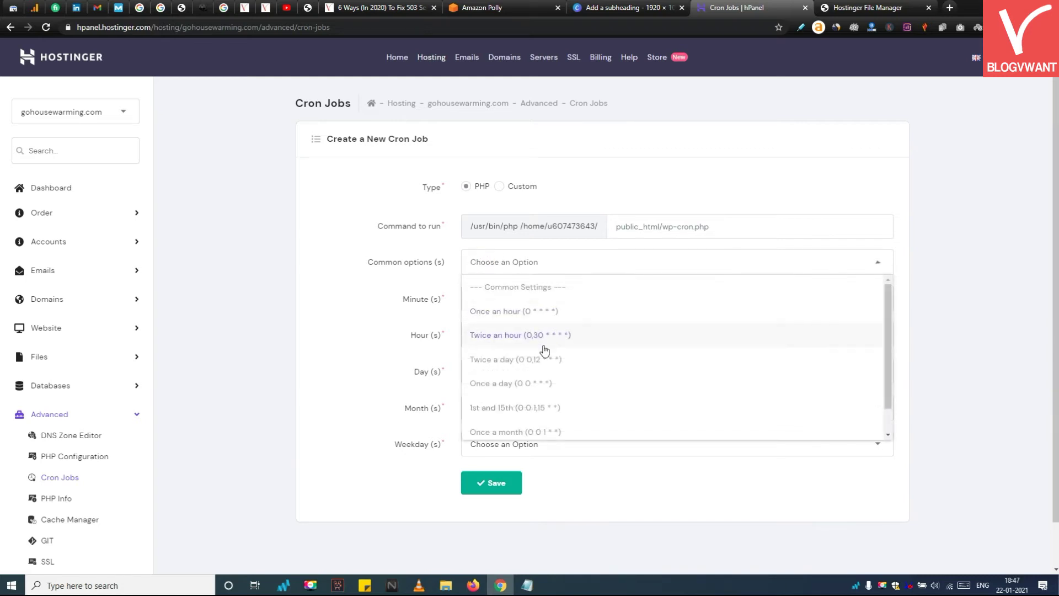
scroll(540, 414, down, 1)
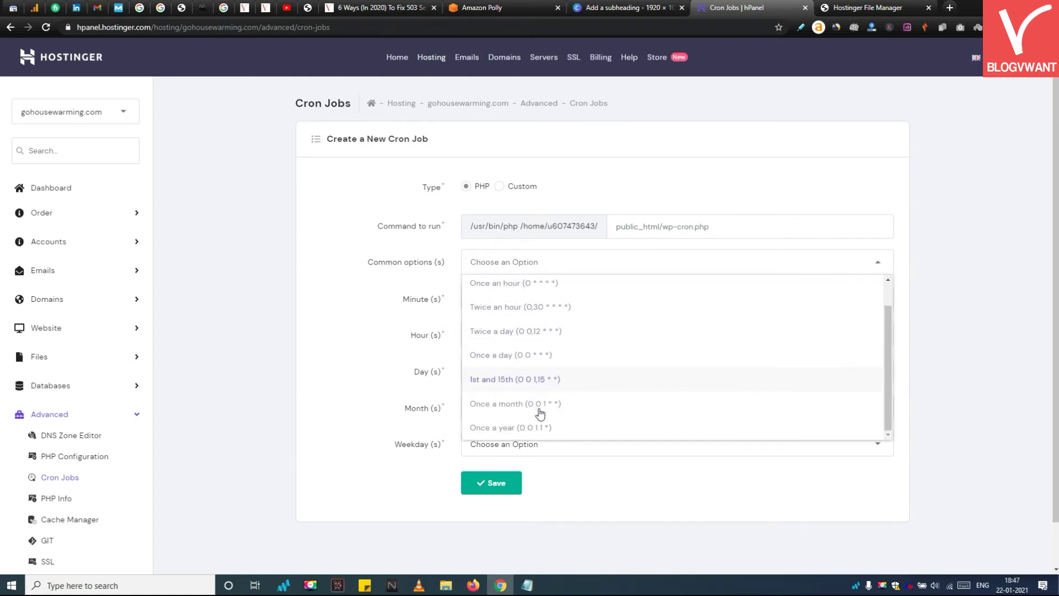
click(539, 405)
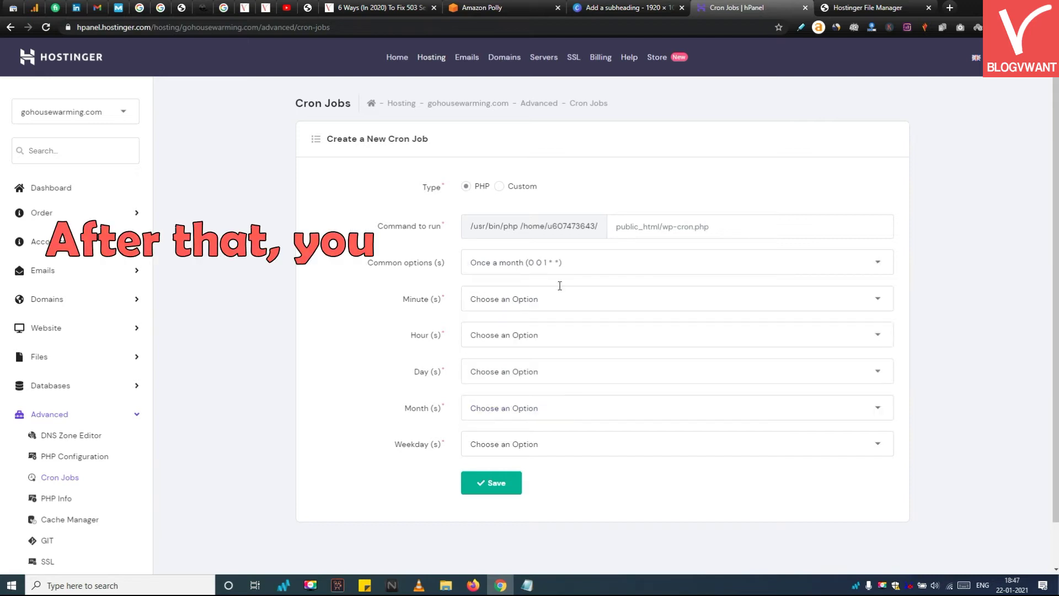
click(507, 336)
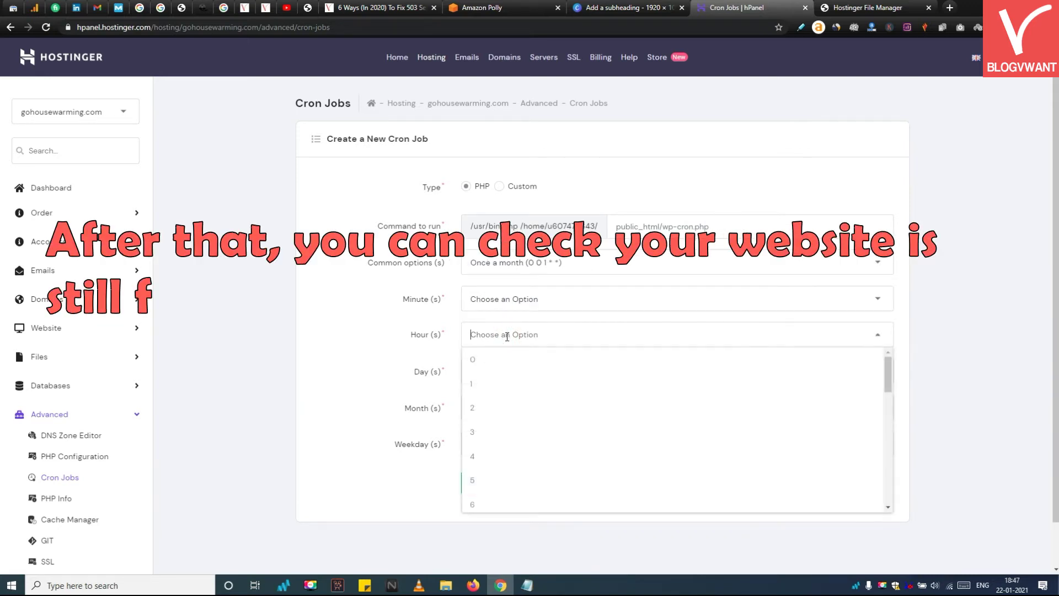
click(366, 343)
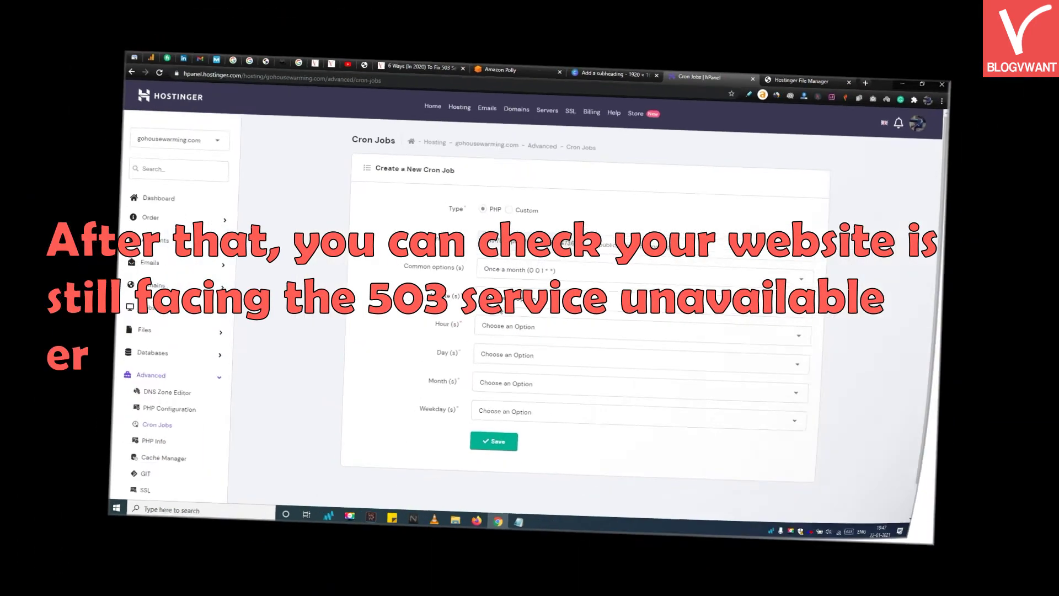